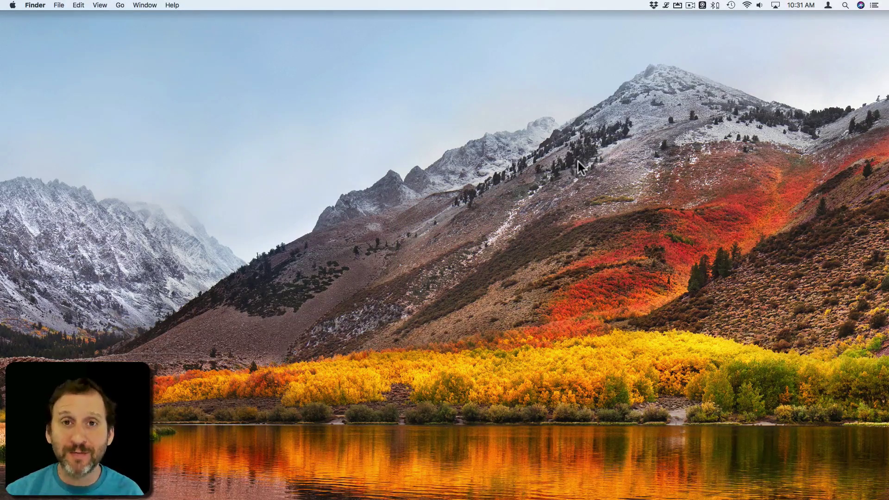
Step: Launch the Maps app from Spotlight by searching for 'maps'
{"action": "mouse_move", "coordinate": [350, 496]}
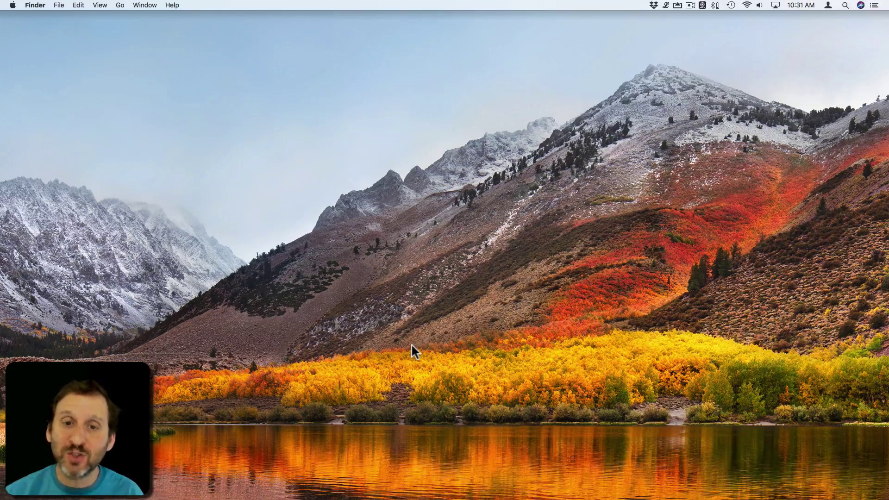
{"action": "key", "text": "super+space"}
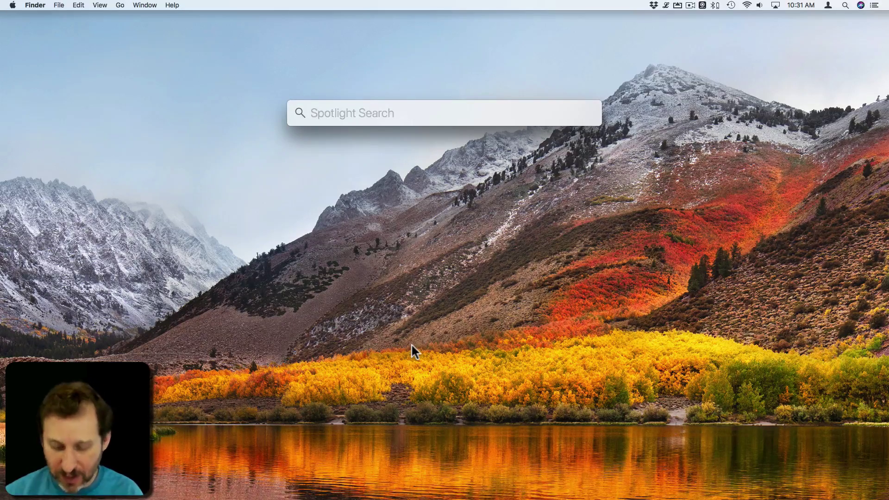
{"action": "type", "text": "maps"}
{"action": "key", "text": "Return"}
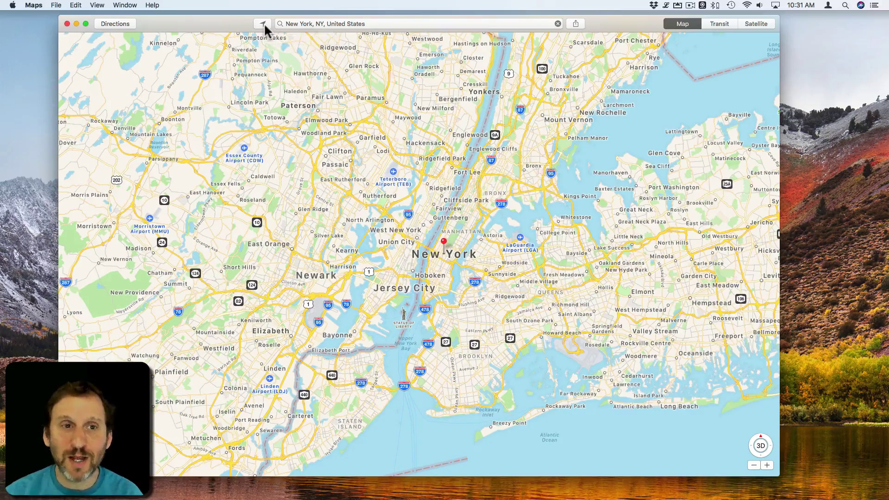
Step: Search 'apple inc' and pick the Apple Inc. suggestion to show One Apple Park Way
{"action": "left_click", "coordinate": [361, 23]}
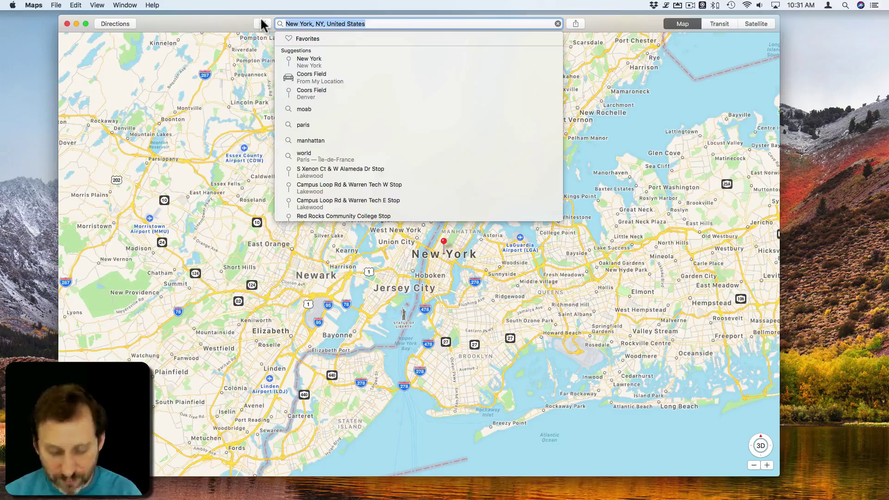
{"action": "type", "text": "apple"}
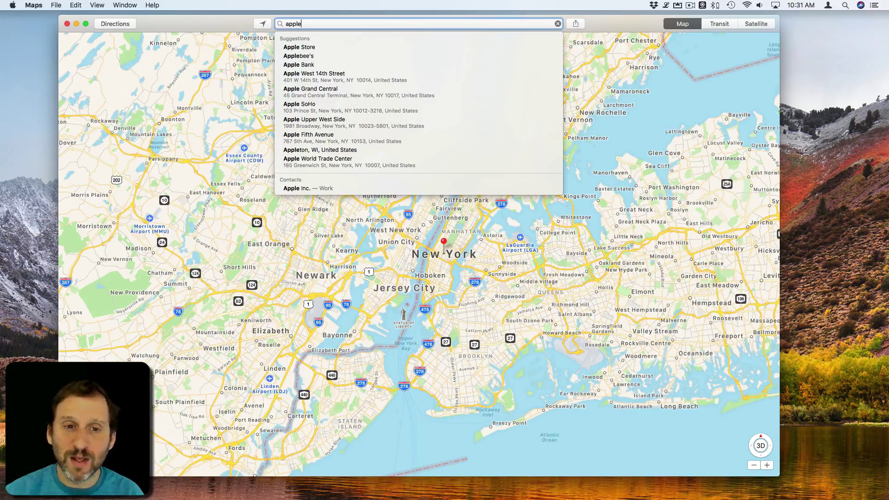
{"action": "type", "text": " inc"}
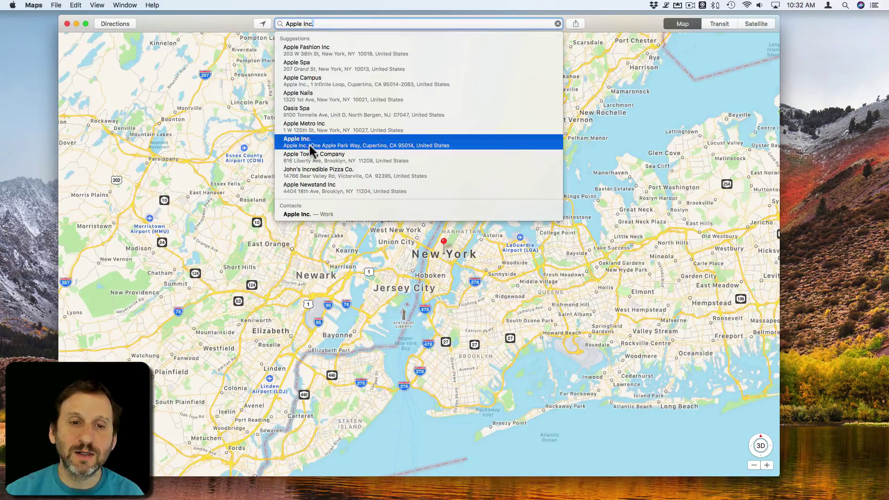
{"action": "left_click", "coordinate": [309, 143]}
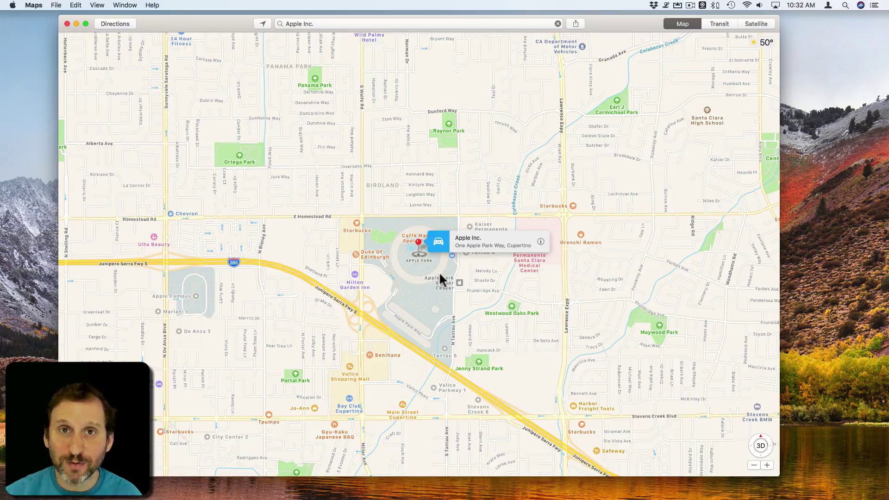
Step: Replace the search with 'apple stores' to list nearby Apple stores
{"action": "left_click", "coordinate": [327, 24]}
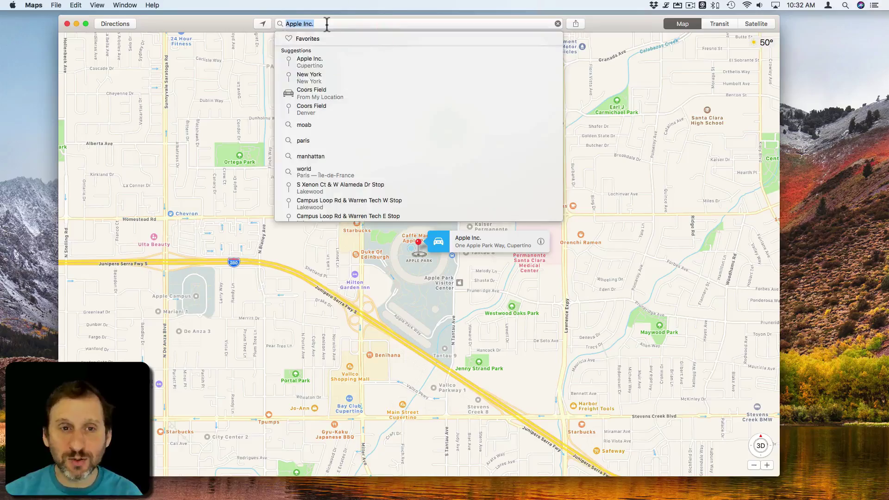
{"action": "type", "text": "ap"}
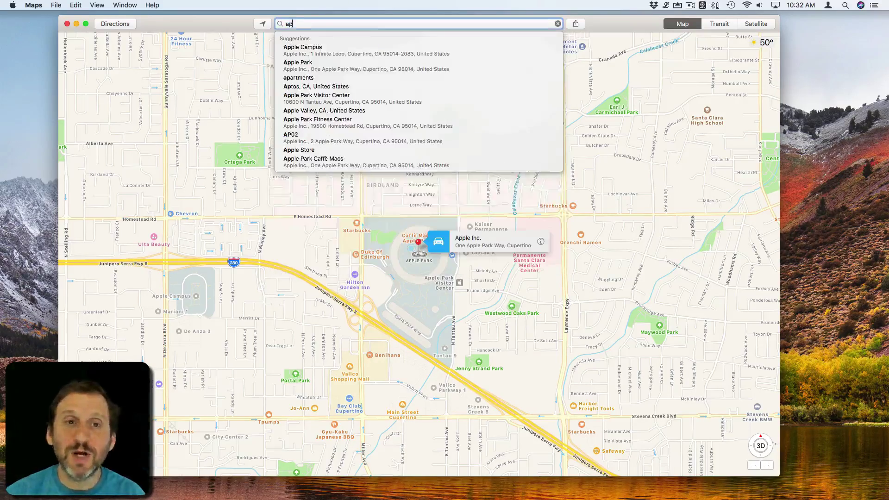
{"action": "type", "text": "ple stores"}
{"action": "key", "text": "Return"}
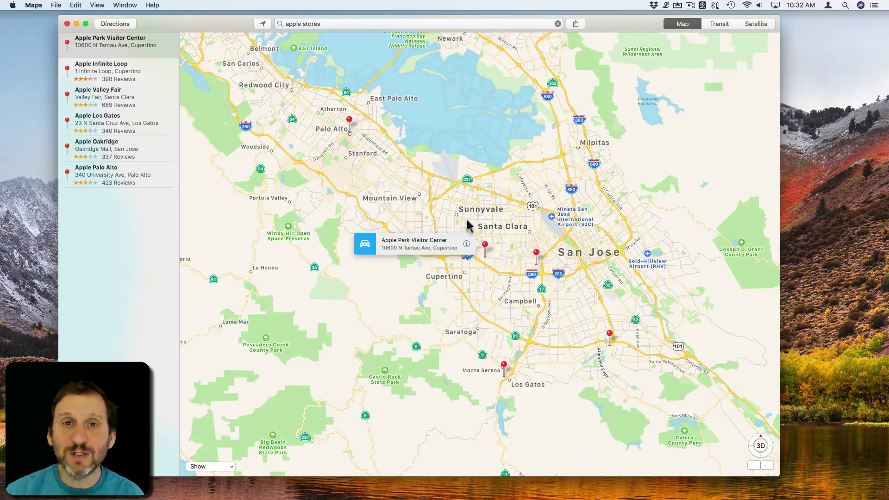
Step: Open the Apple Palo Alto details card, scroll through it, then dismiss it
{"action": "left_click", "coordinate": [349, 120]}
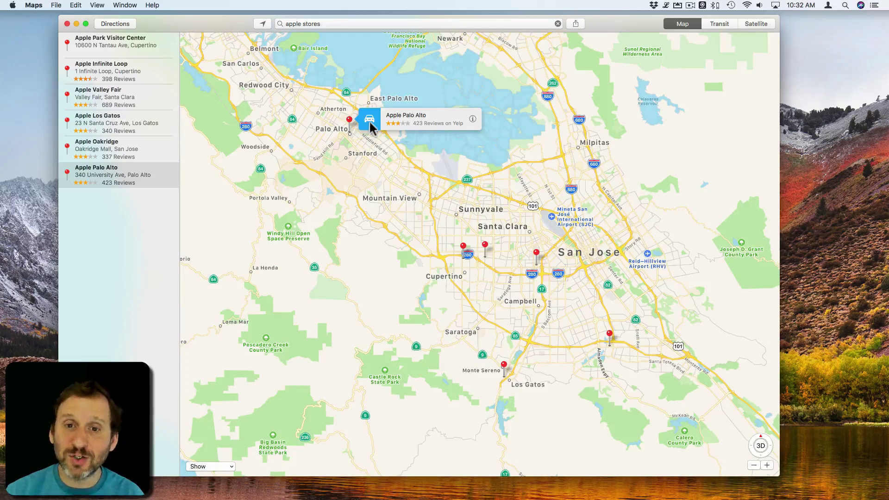
{"action": "left_click", "coordinate": [472, 119]}
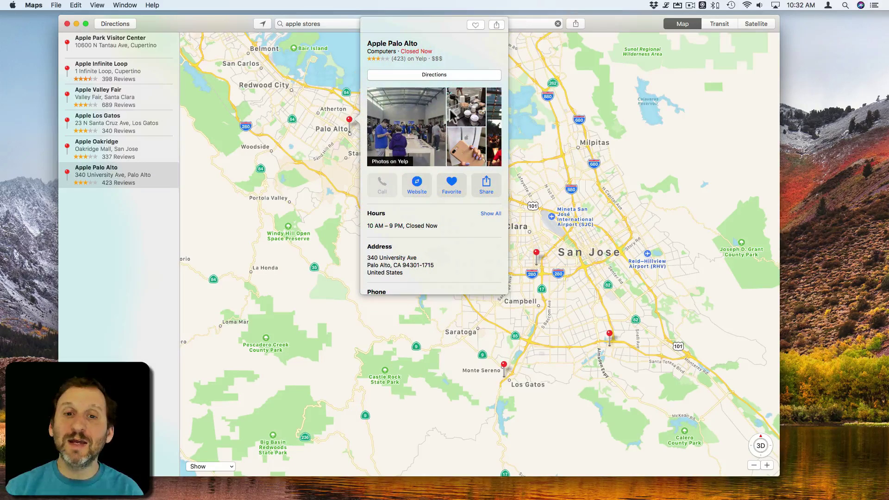
{"action": "scroll", "coordinate": [422, 187], "scroll_direction": "down", "scroll_amount": 3}
{"action": "scroll", "coordinate": [421, 179], "scroll_direction": "down", "scroll_amount": 5}
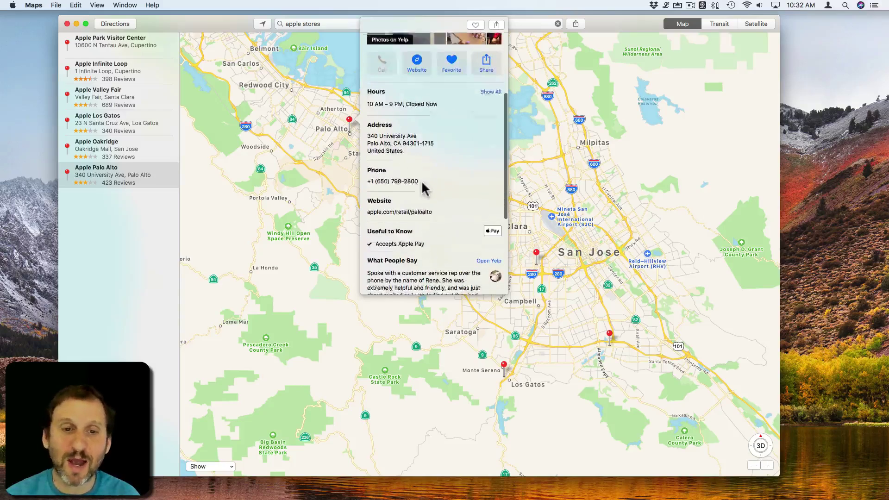
{"action": "scroll", "coordinate": [412, 200], "scroll_direction": "down", "scroll_amount": 3}
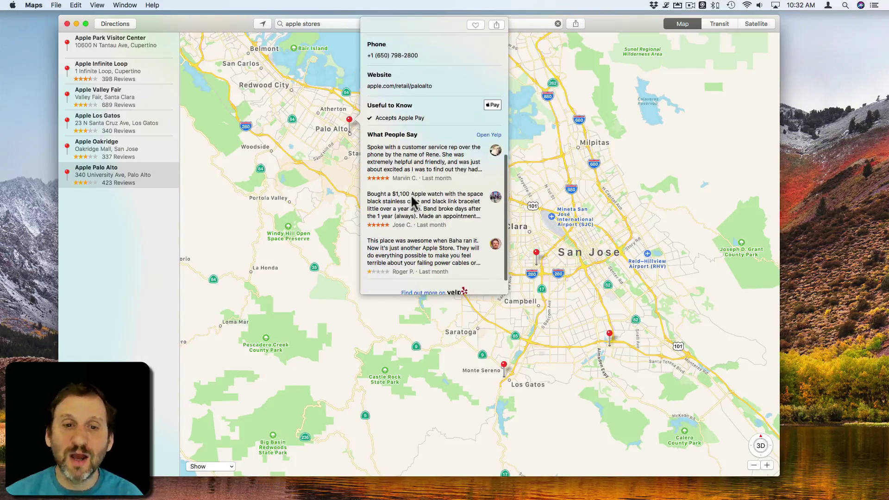
{"action": "scroll", "coordinate": [411, 176], "scroll_direction": "up", "scroll_amount": 10}
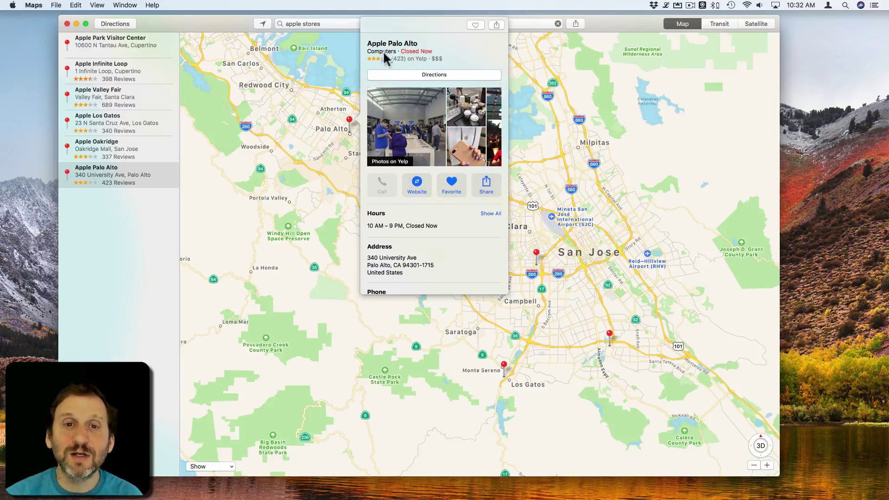
{"action": "left_click", "coordinate": [301, 65]}
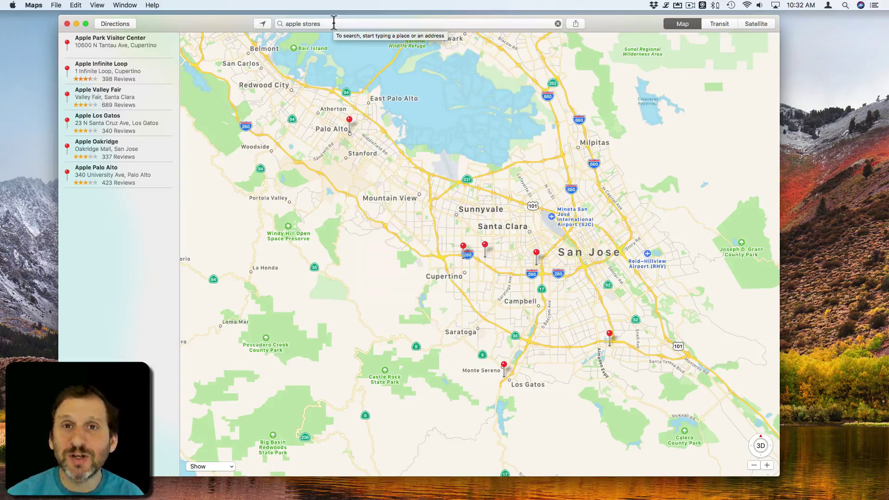
Step: Open Directions with Home as the start, then move to the empty End field
{"action": "left_click", "coordinate": [110, 24]}
{"action": "left_click", "coordinate": [98, 44]}
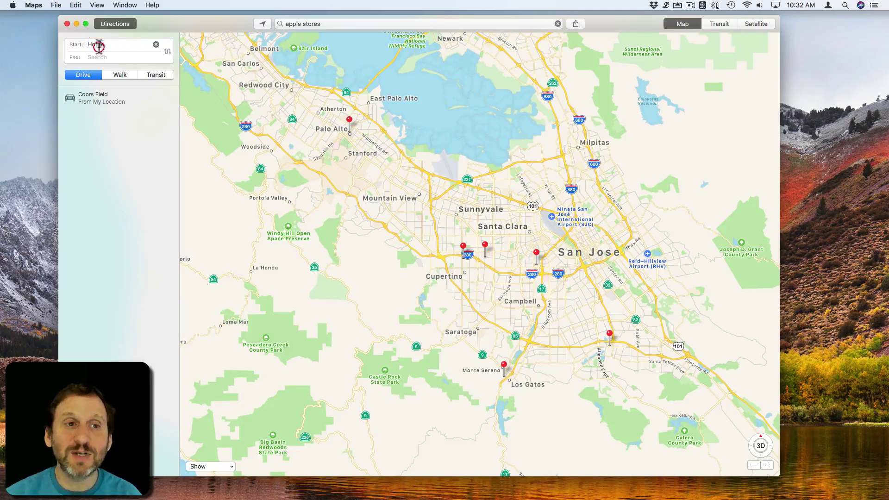
{"action": "double_click", "coordinate": [95, 44]}
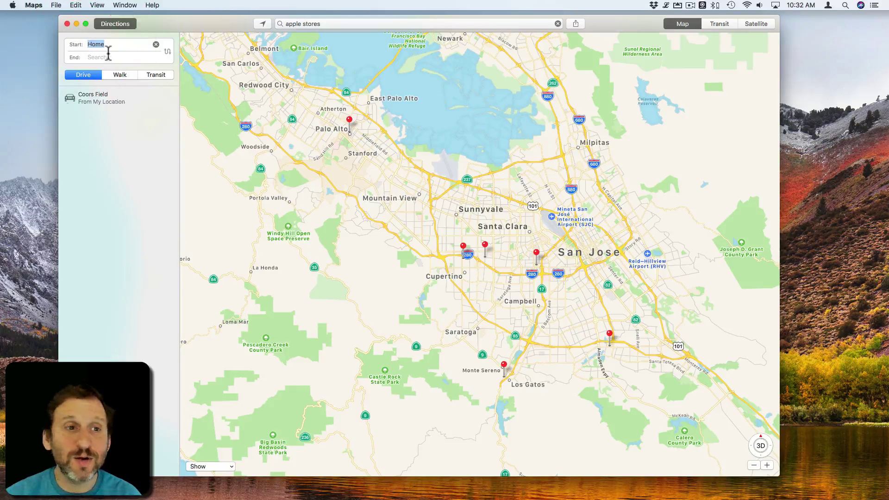
{"action": "left_click", "coordinate": [106, 56]}
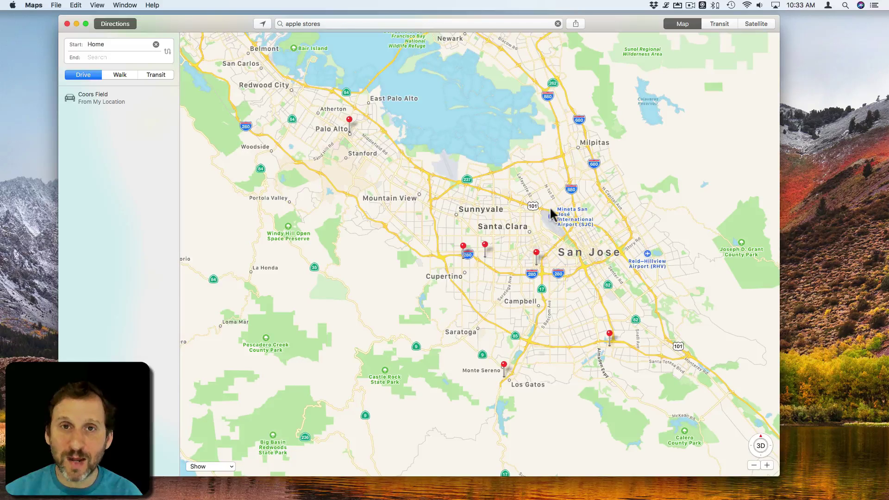
Step: Close directions, try the Transit and Satellite views, then return to the standard Map view
{"action": "left_click", "coordinate": [118, 25]}
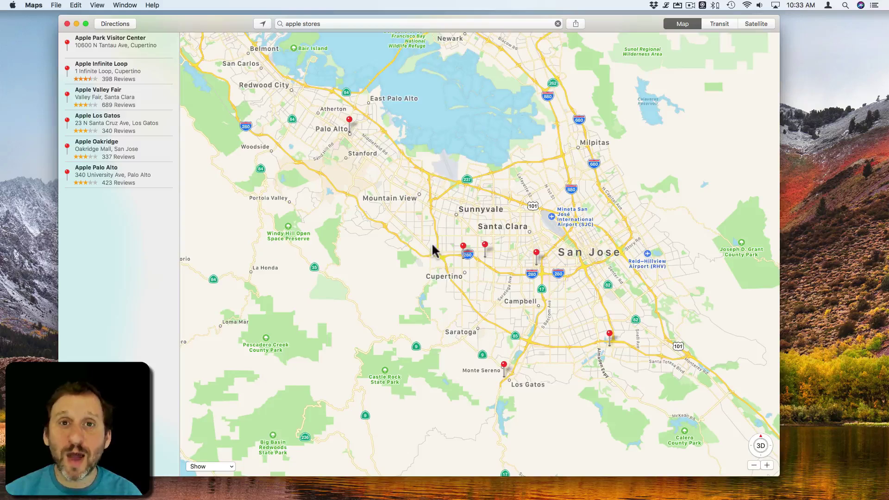
{"action": "left_click", "coordinate": [718, 24]}
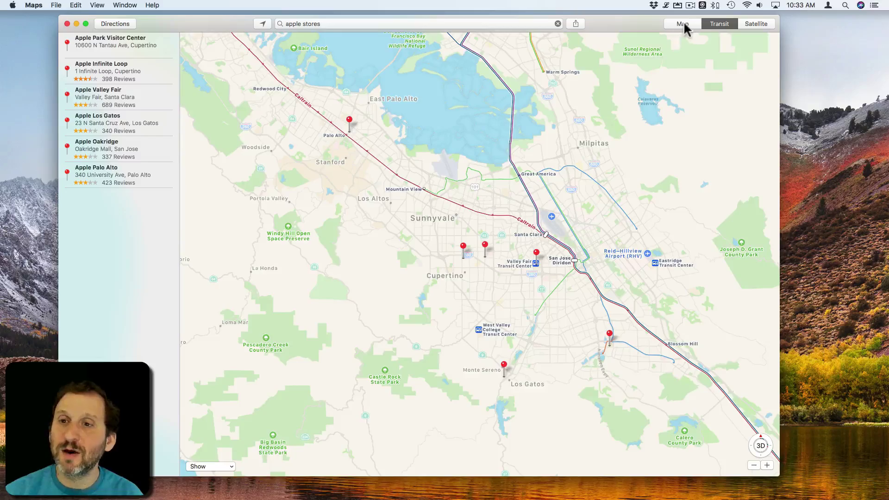
{"action": "left_click", "coordinate": [753, 23]}
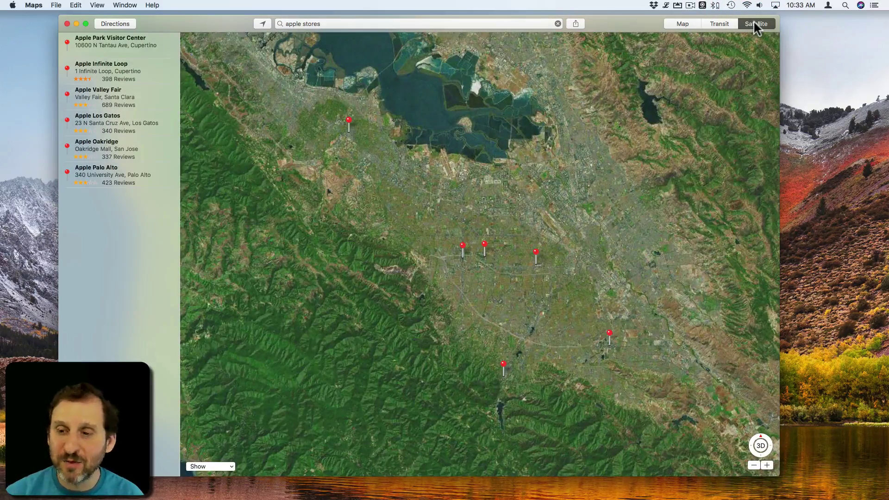
{"action": "left_click", "coordinate": [683, 25]}
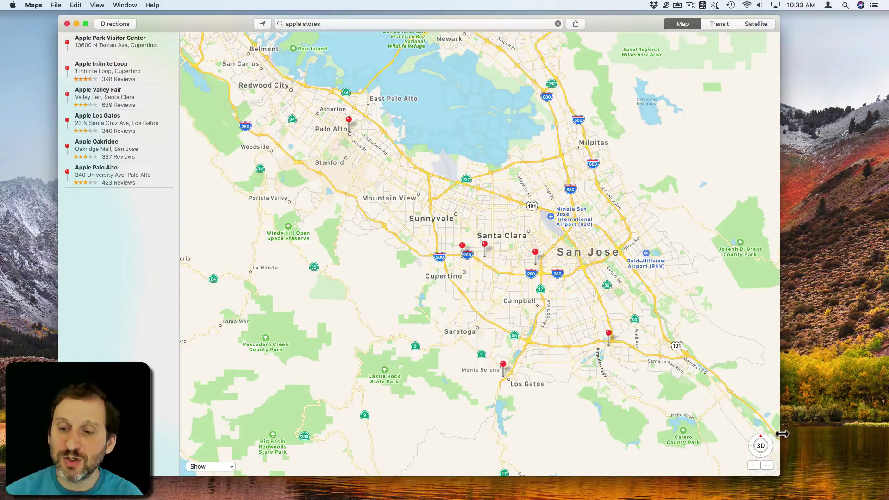
Step: Zoom in on Apple Park and toggle the 3D perspective on and off
{"action": "left_click", "coordinate": [767, 465]}
{"action": "left_click", "coordinate": [767, 464]}
{"action": "left_click", "coordinate": [767, 464]}
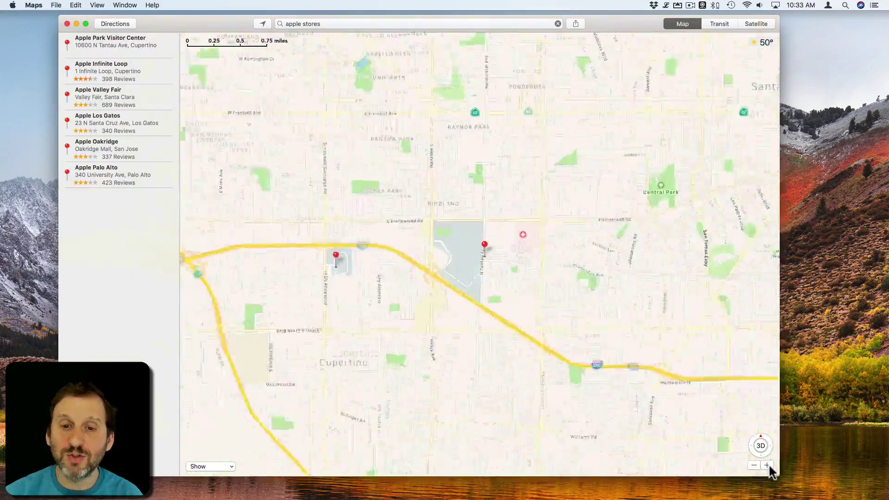
{"action": "left_click", "coordinate": [767, 465]}
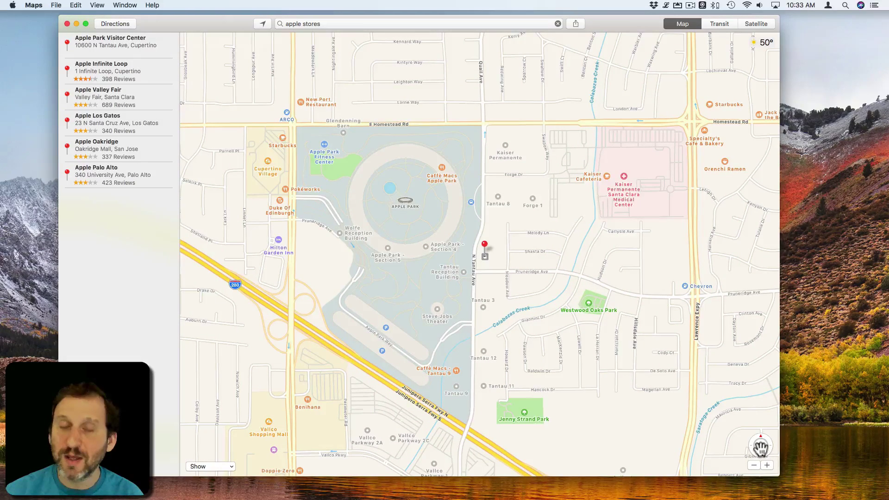
{"action": "left_click", "coordinate": [760, 447]}
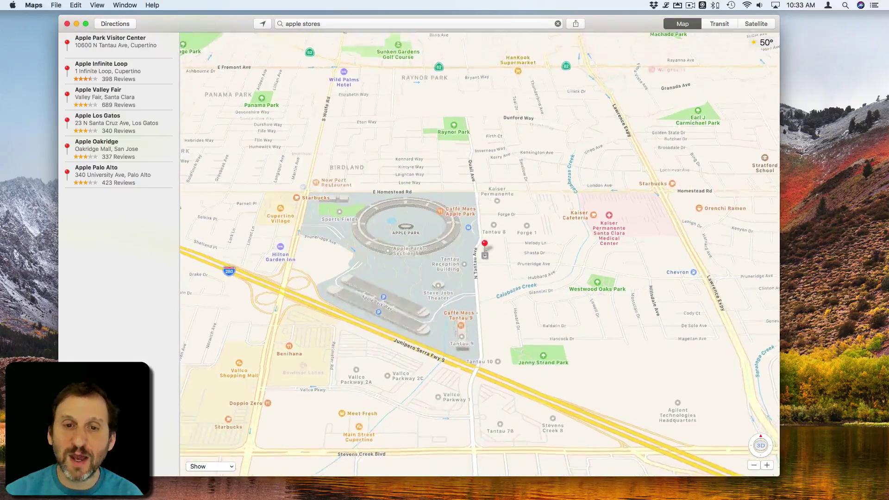
{"action": "left_click", "coordinate": [760, 447]}
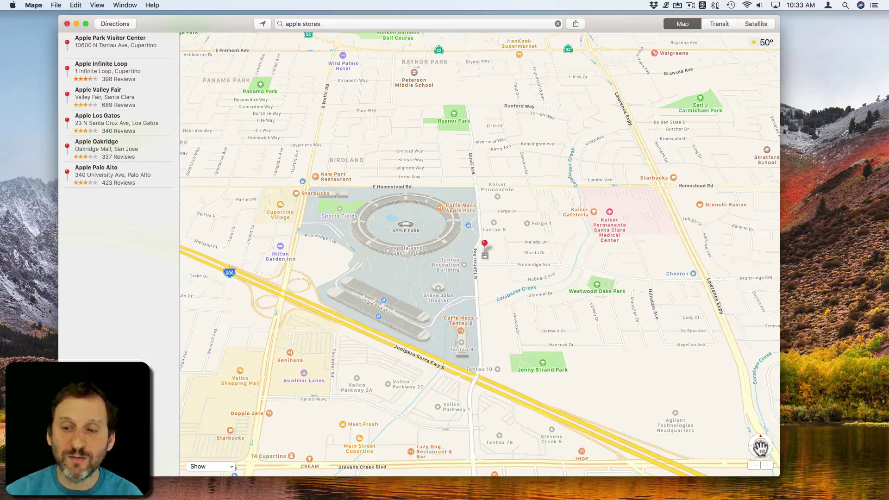
Step: Zoom in on the Visitor Center, then tilt, pan and rotate the 3D Apple Park view
{"action": "left_click", "coordinate": [767, 465]}
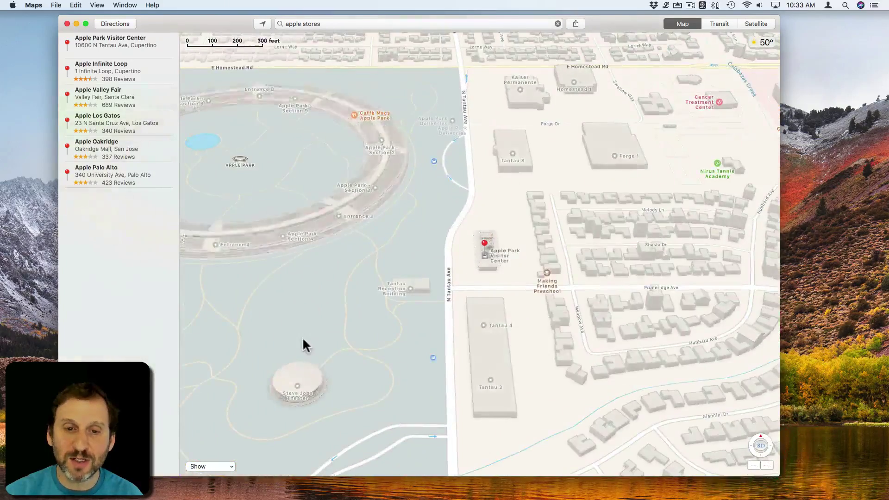
{"action": "left_click_drag", "start_coordinate": [304, 345], "coordinate": [670, 275]}
{"action": "left_click_drag", "start_coordinate": [456, 242], "coordinate": [514, 215]}
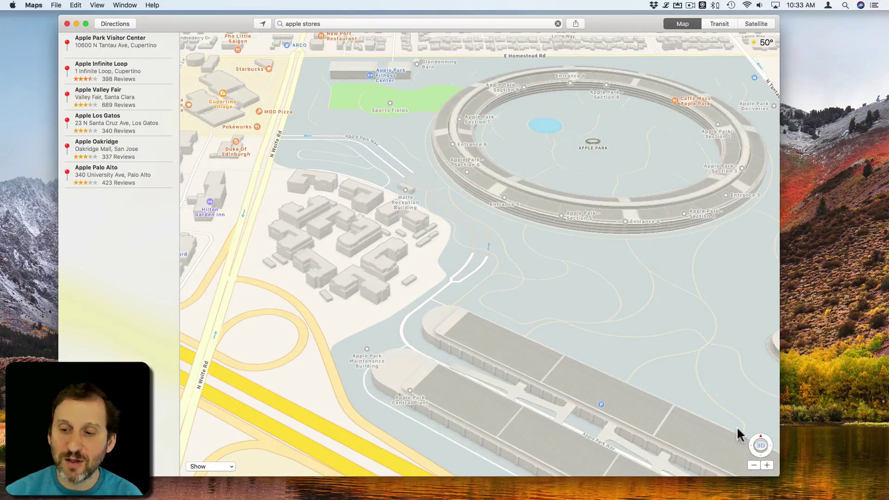
{"action": "mouse_move", "coordinate": [761, 446]}
{"action": "left_mouse_down"}
{"action": "mouse_move", "coordinate": [766, 437]}
{"action": "mouse_move", "coordinate": [770, 445]}
{"action": "left_mouse_up"}
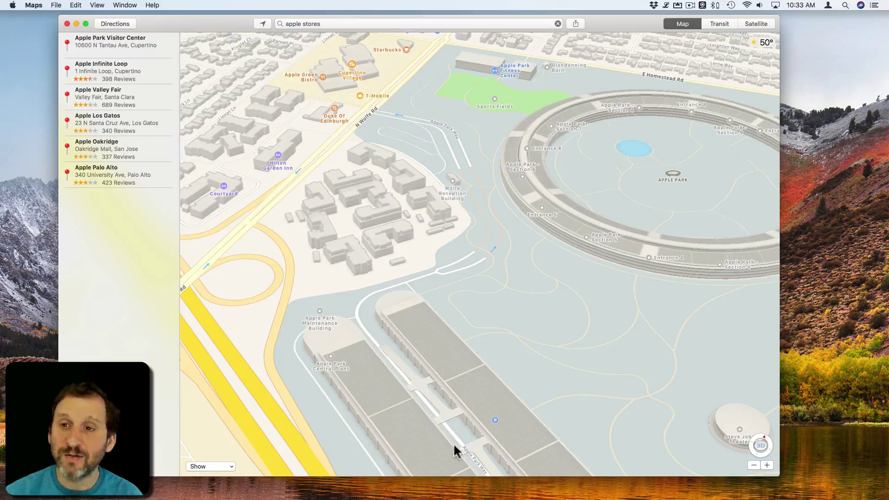
{"action": "left_click_drag", "start_coordinate": [211, 463], "coordinate": [254, 421]}
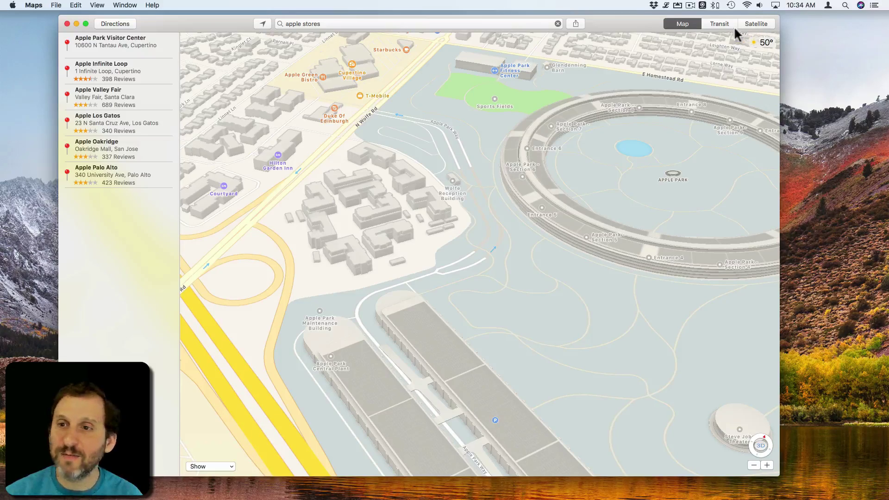
Step: Flatten the map to 2D and zoom out from Cupertino to all of North America
{"action": "left_click", "coordinate": [760, 446]}
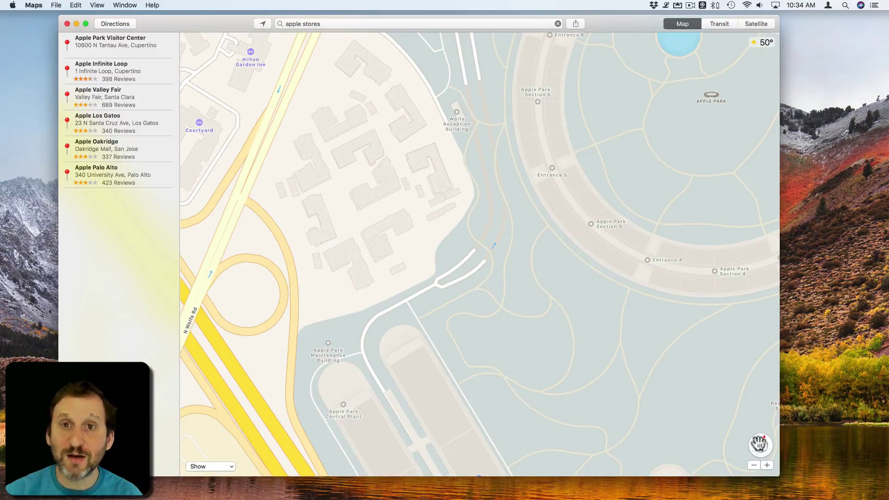
{"action": "left_click", "coordinate": [753, 465]}
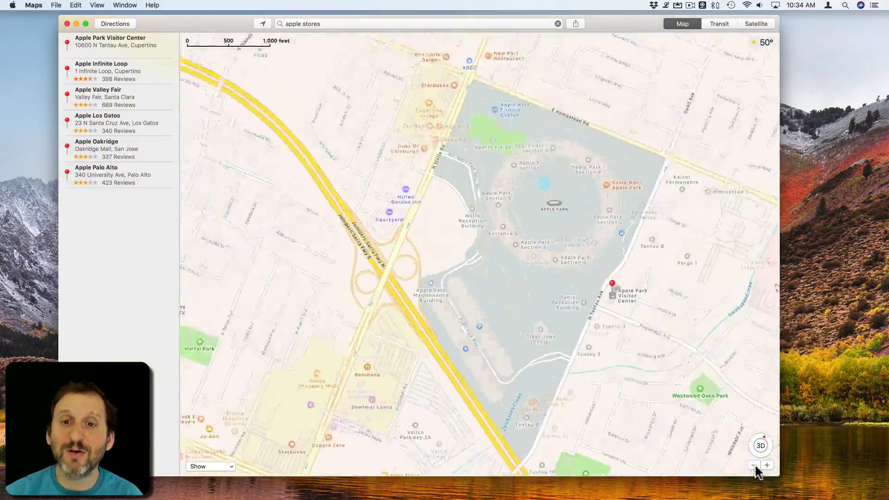
{"action": "left_click", "coordinate": [753, 465]}
{"action": "left_click", "coordinate": [753, 465]}
{"action": "left_click", "coordinate": [753, 465]}
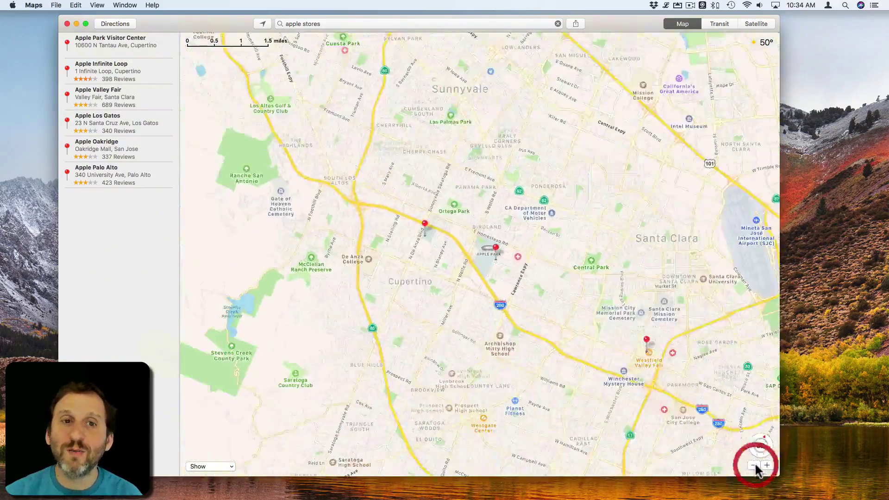
{"action": "left_click", "coordinate": [753, 465]}
{"action": "left_click", "coordinate": [753, 465]}
{"action": "left_click", "coordinate": [753, 465]}
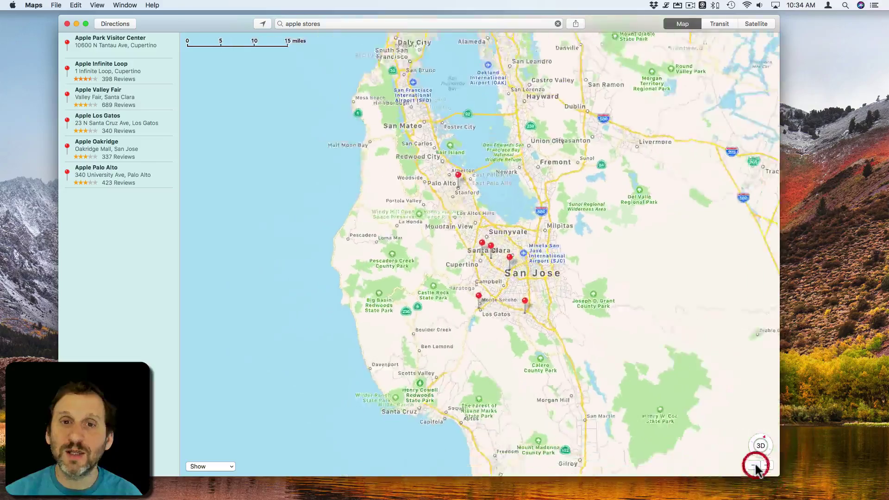
{"action": "left_click", "coordinate": [753, 465]}
{"action": "left_click", "coordinate": [753, 465]}
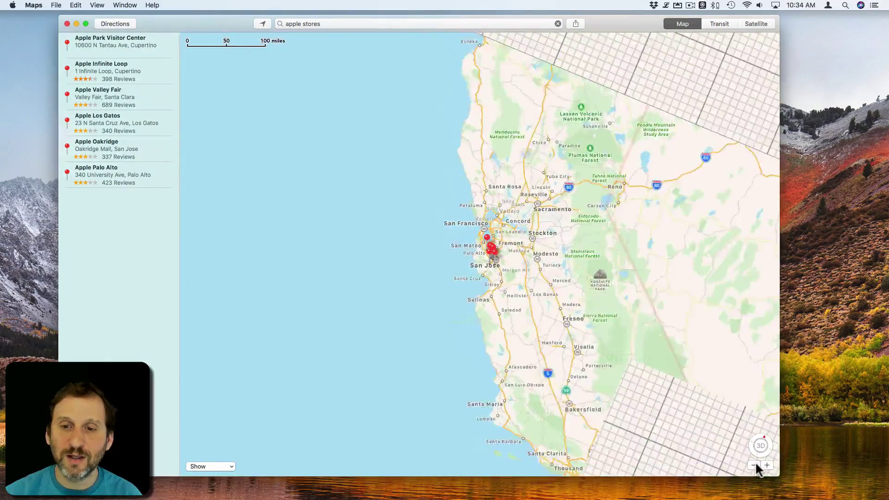
{"action": "left_click", "coordinate": [753, 465]}
{"action": "left_click", "coordinate": [753, 465]}
{"action": "left_click", "coordinate": [753, 465]}
{"action": "left_click", "coordinate": [753, 465]}
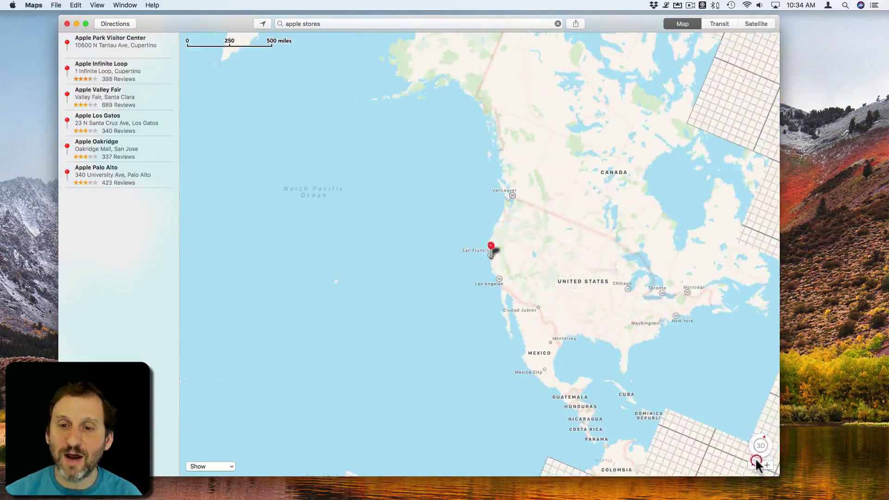
Step: Pan across to Europe and zoom in until London is centred on the map
{"action": "left_click_drag", "start_coordinate": [525, 268], "coordinate": [268, 174]}
{"action": "left_click_drag", "start_coordinate": [573, 153], "coordinate": [403, 292]}
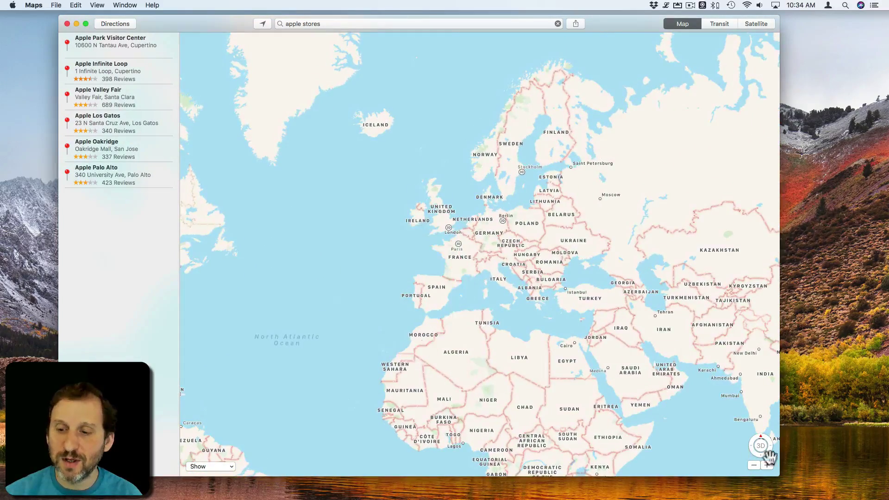
{"action": "left_click", "coordinate": [767, 465]}
{"action": "left_click", "coordinate": [766, 465]}
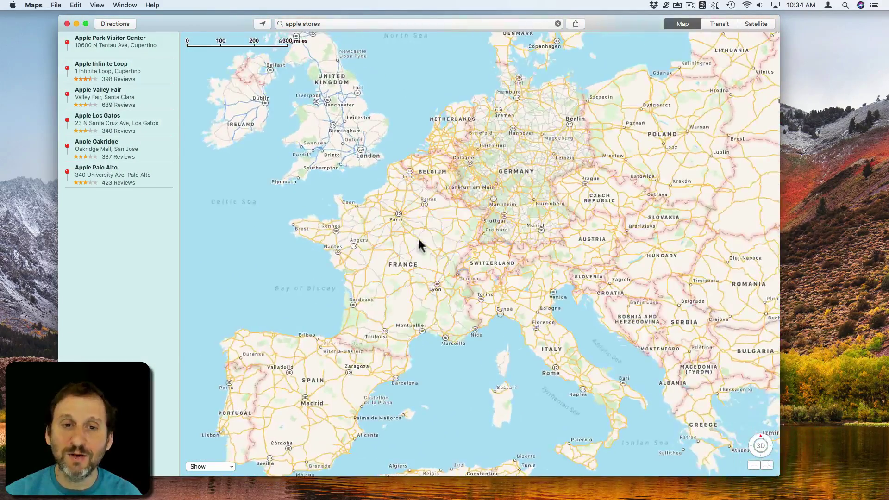
{"action": "double_click", "coordinate": [532, 326]}
{"action": "left_click", "coordinate": [767, 465]}
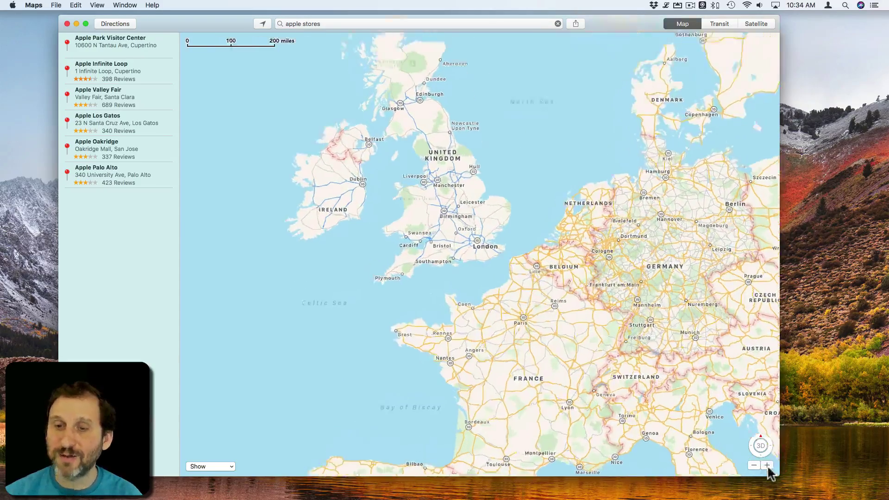
{"action": "left_click", "coordinate": [767, 465]}
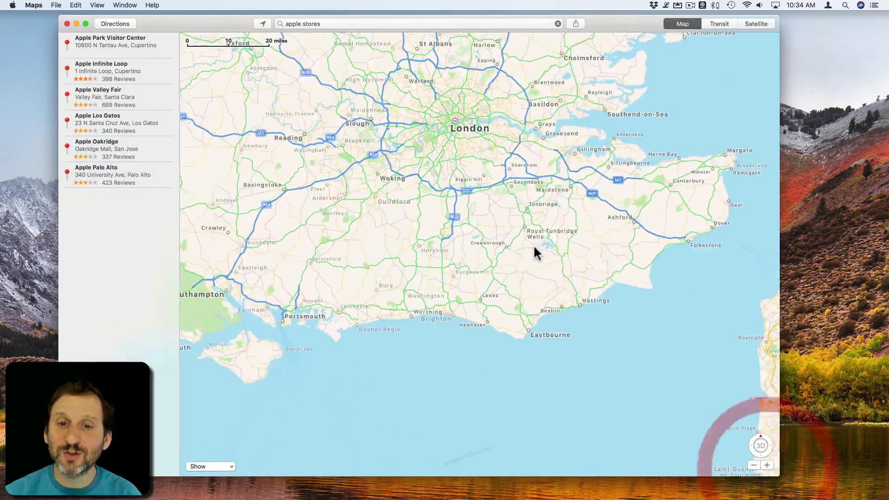
{"action": "left_click_drag", "start_coordinate": [507, 239], "coordinate": [509, 252]}
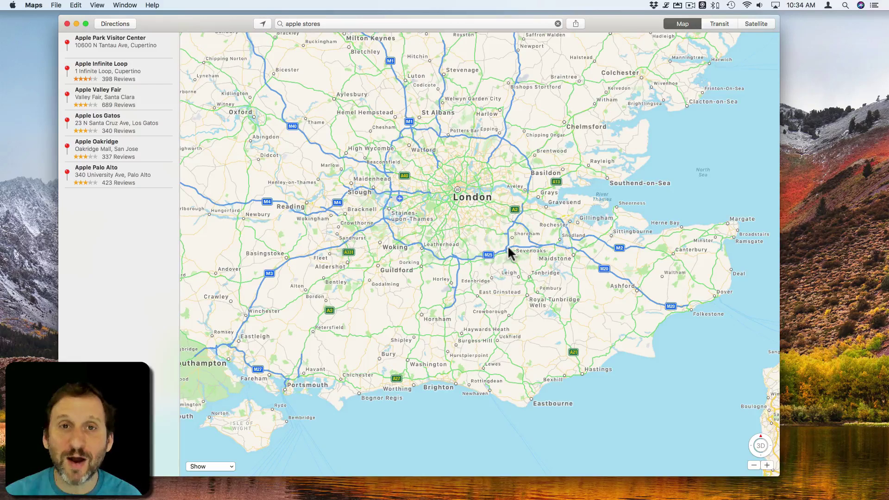